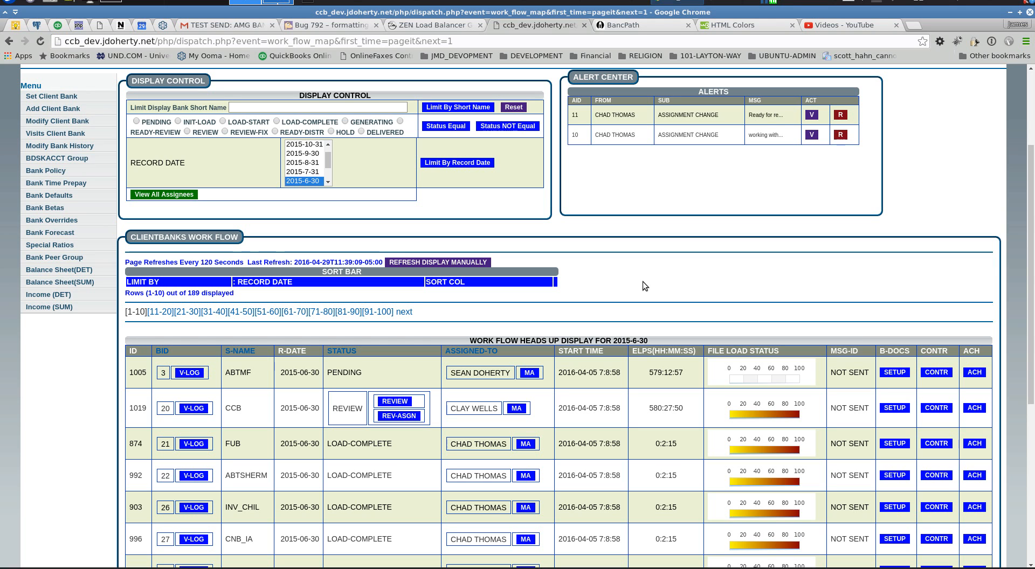
# Read alert 11's 'Ready for review' assignment-change message and retire the alert
pyautogui.scroll(4, 700, 269)
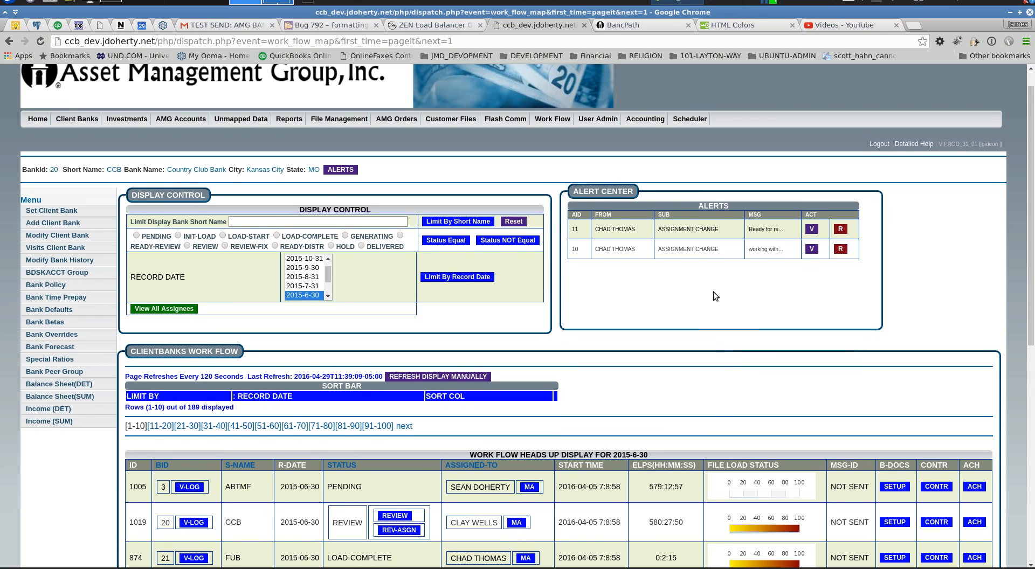
pyautogui.scroll(-2, 713, 292)
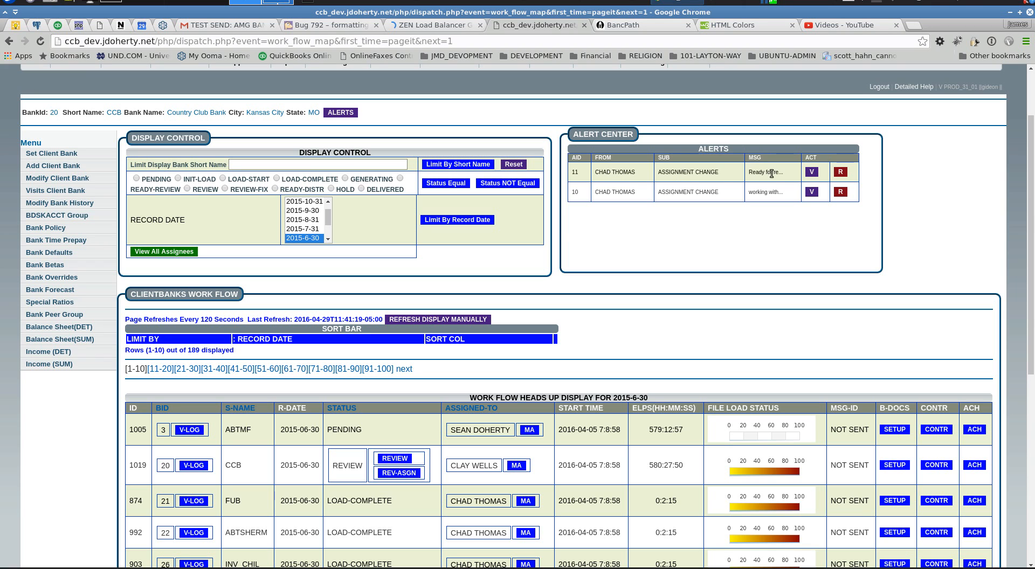
pyautogui.click(812, 172)
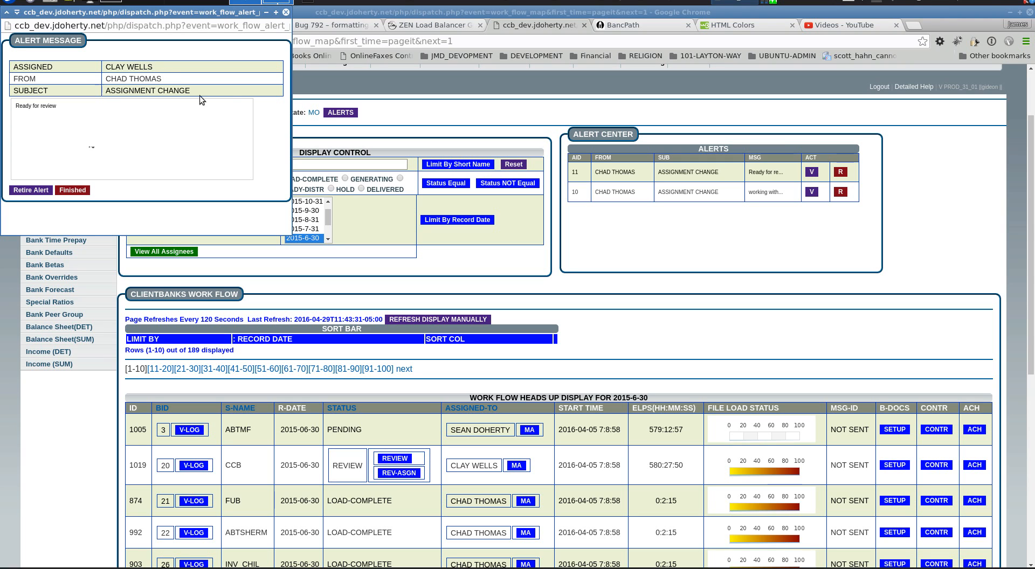
pyautogui.doubleClick(142, 91)
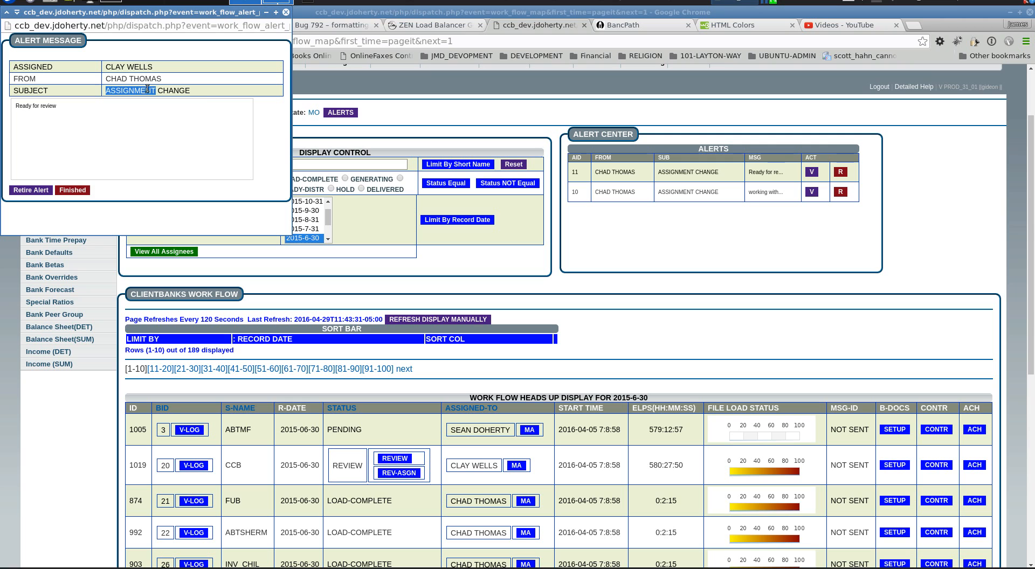
pyautogui.click(31, 190)
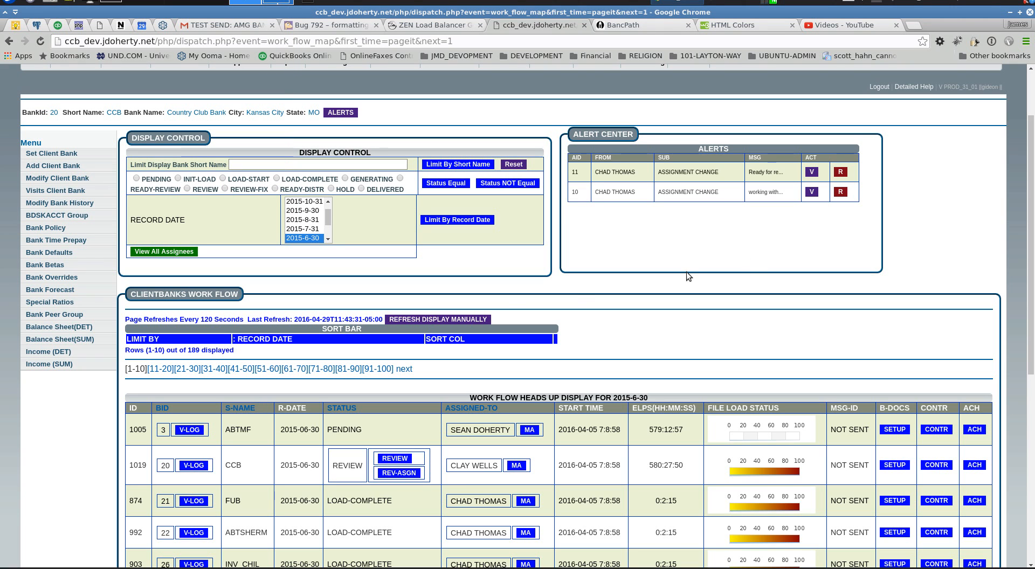
# Refresh the dashboard and confirm the alert centre now shows only alert 10
pyautogui.click(485, 319)
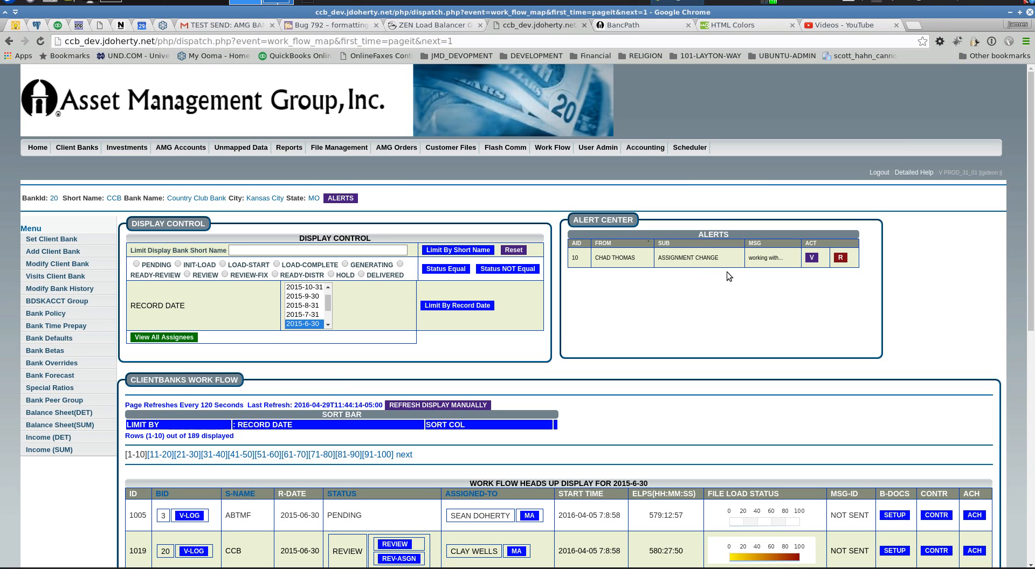
pyautogui.click(351, 199)
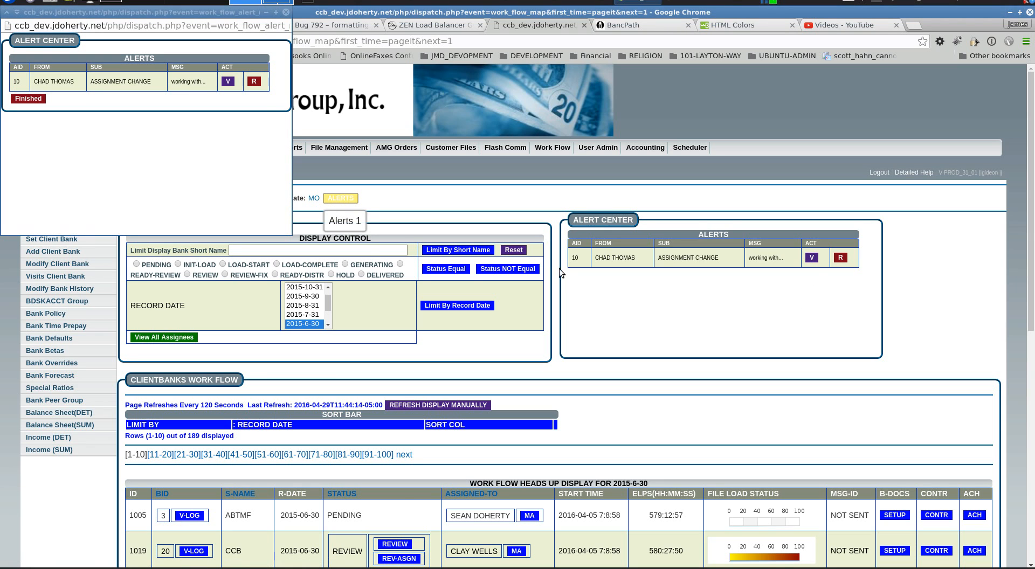
pyautogui.click(286, 12)
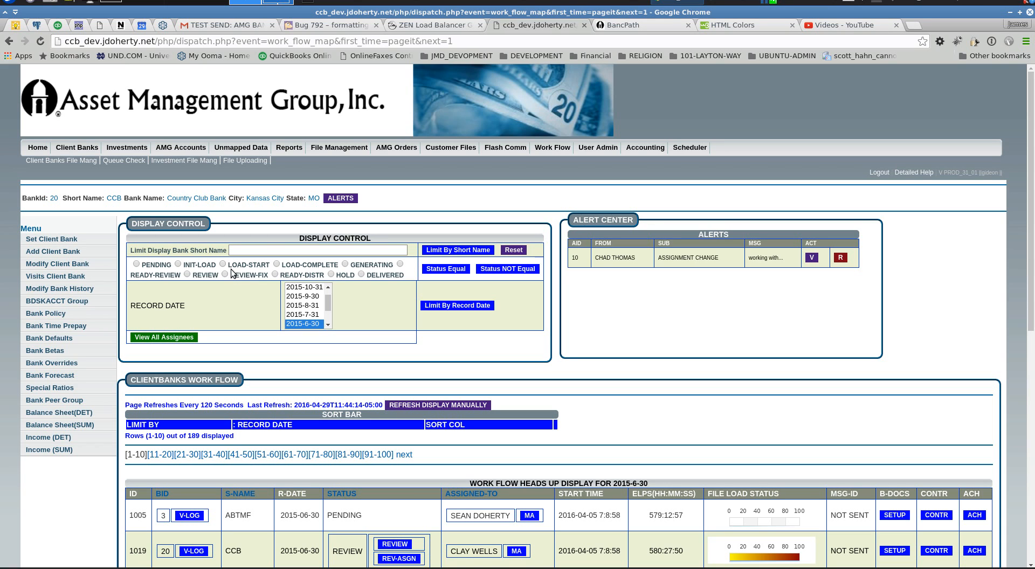
pyautogui.click(290, 252)
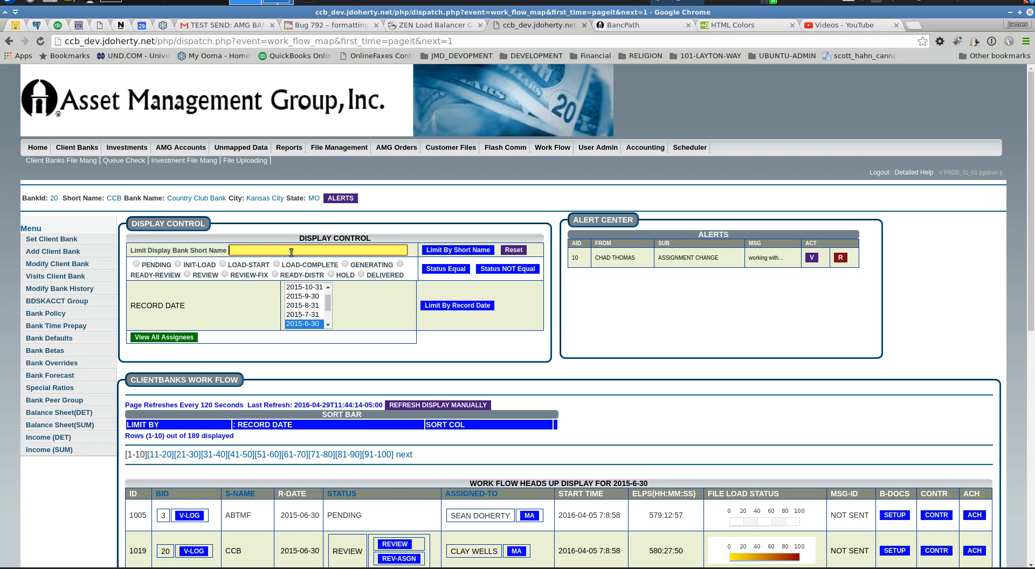
pyautogui.write('c')
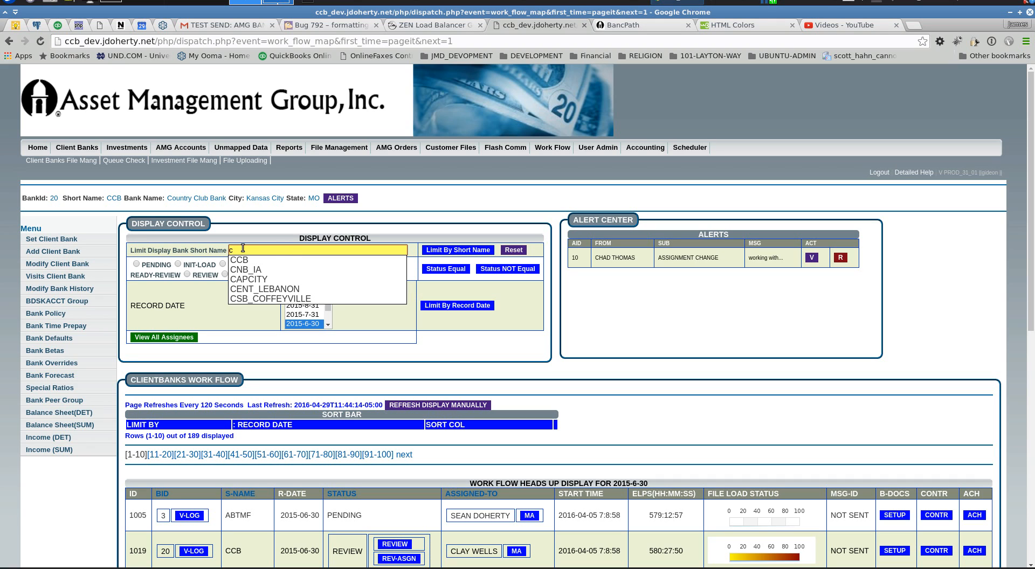
pyautogui.press('BackSpace')
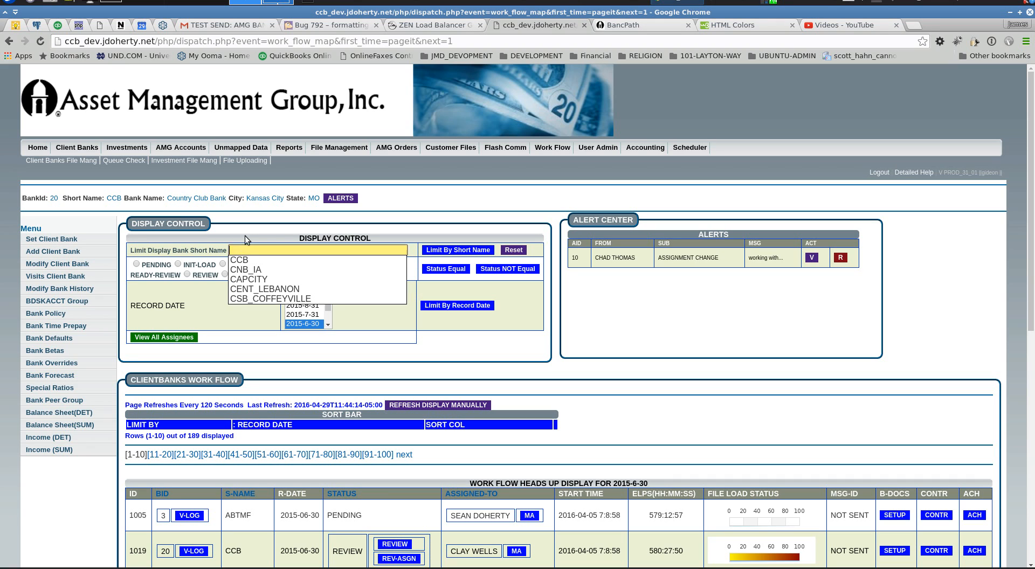
pyautogui.click(251, 223)
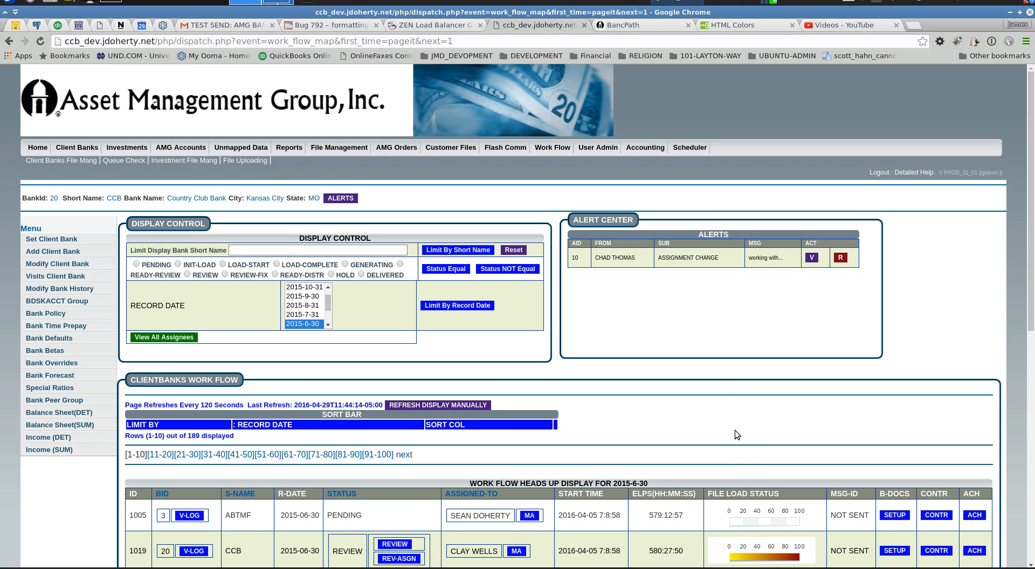
pyautogui.scroll(-4, 735, 430)
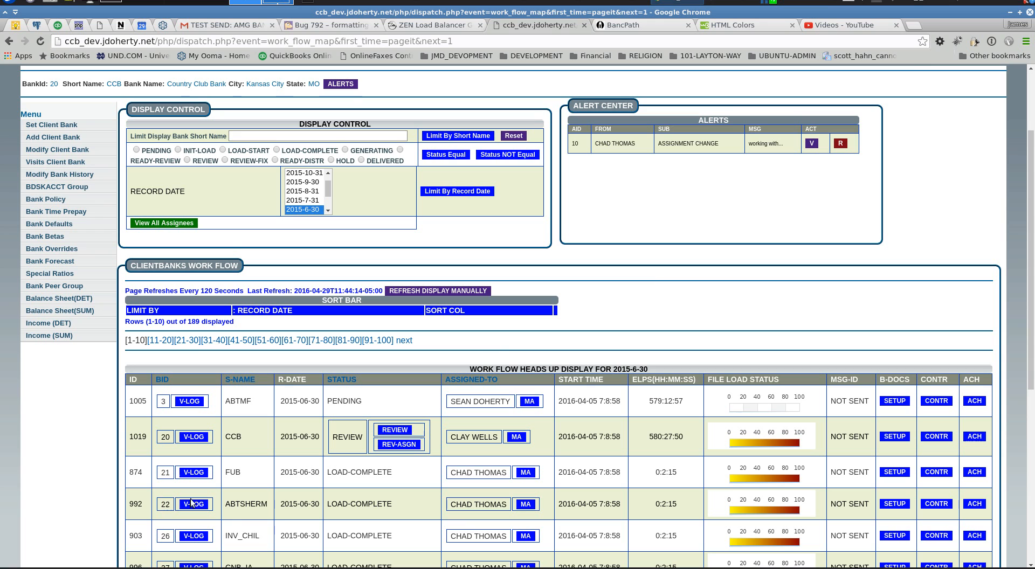
pyautogui.scroll(-2, 651, 280)
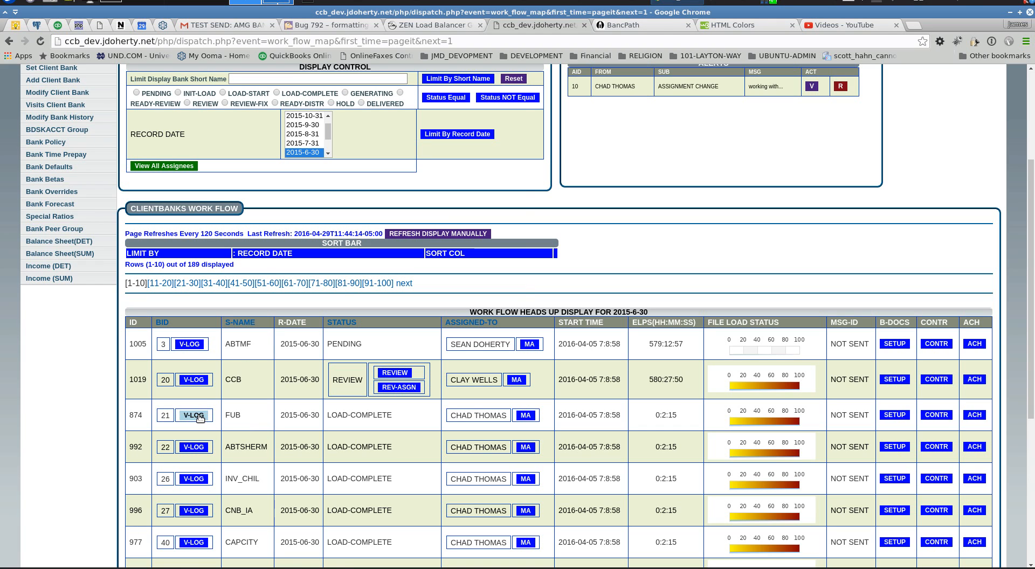
pyautogui.click(198, 416)
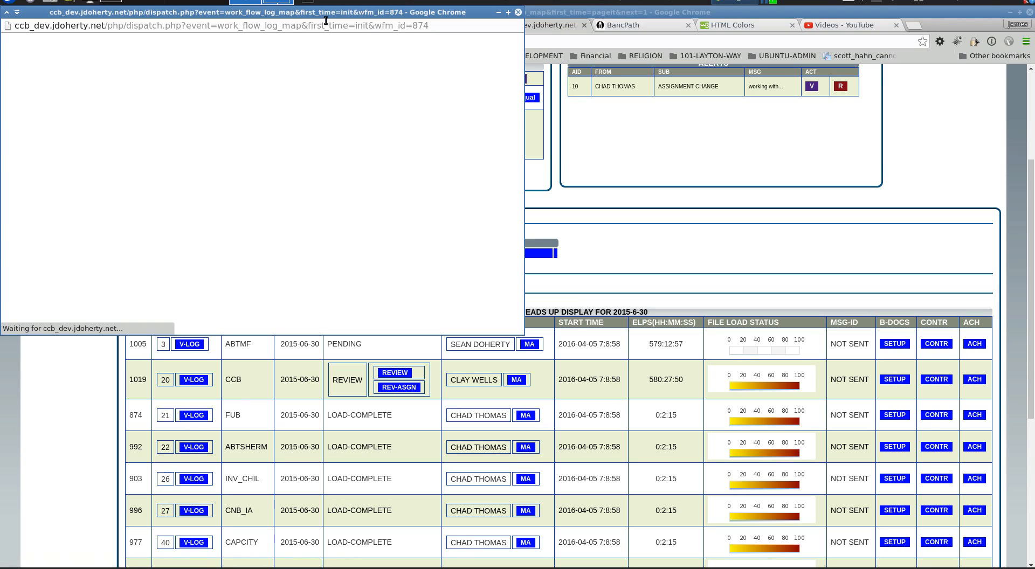
pyautogui.moveTo(326, 14); pyautogui.dragTo(377, 35)
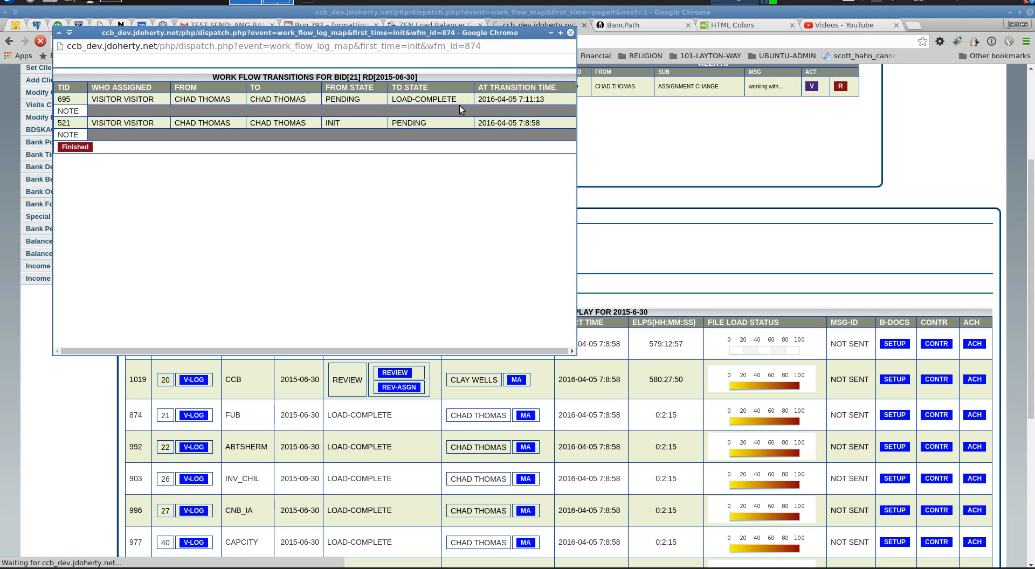
pyautogui.click(75, 147)
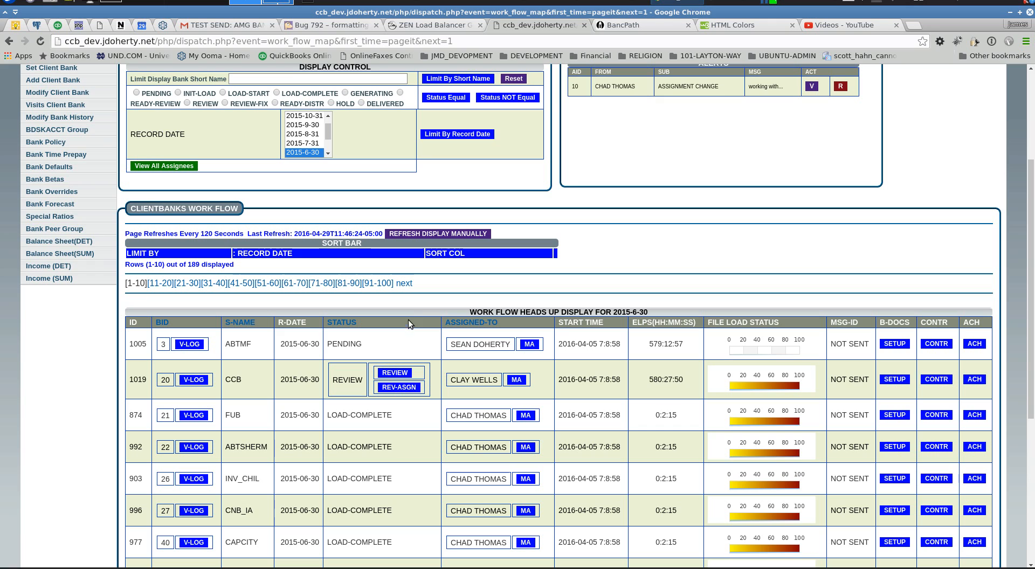
# Show bank 21's file load progress from row 874's File Load Status bar
pyautogui.moveTo(365, 345)
pyautogui.moveTo(366, 420)
pyautogui.click(749, 425)
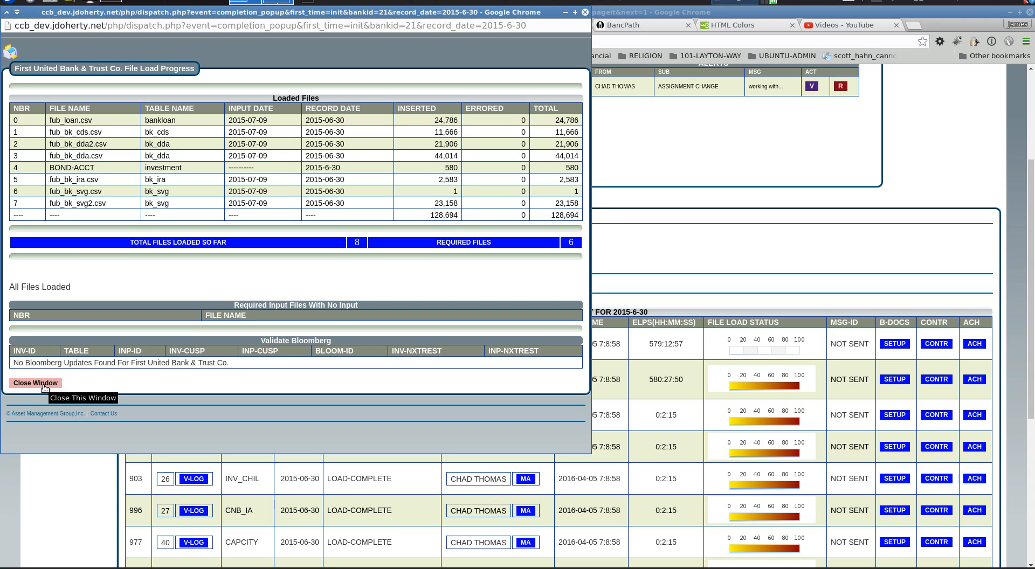
# Close the file load progress and choose a different assignee for bank ABTMF
pyautogui.click(36, 384)
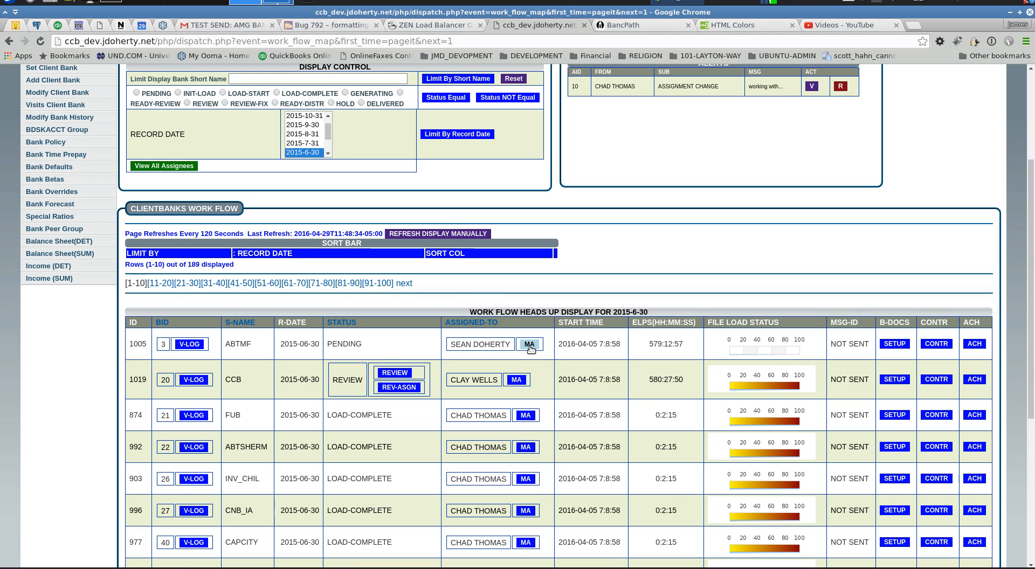
pyautogui.click(529, 344)
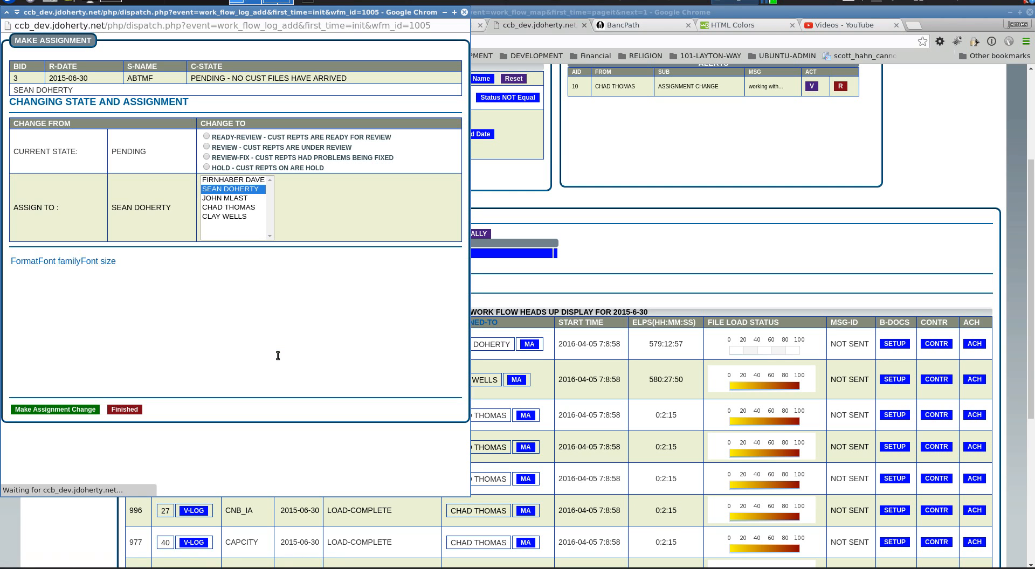
pyautogui.click(241, 216)
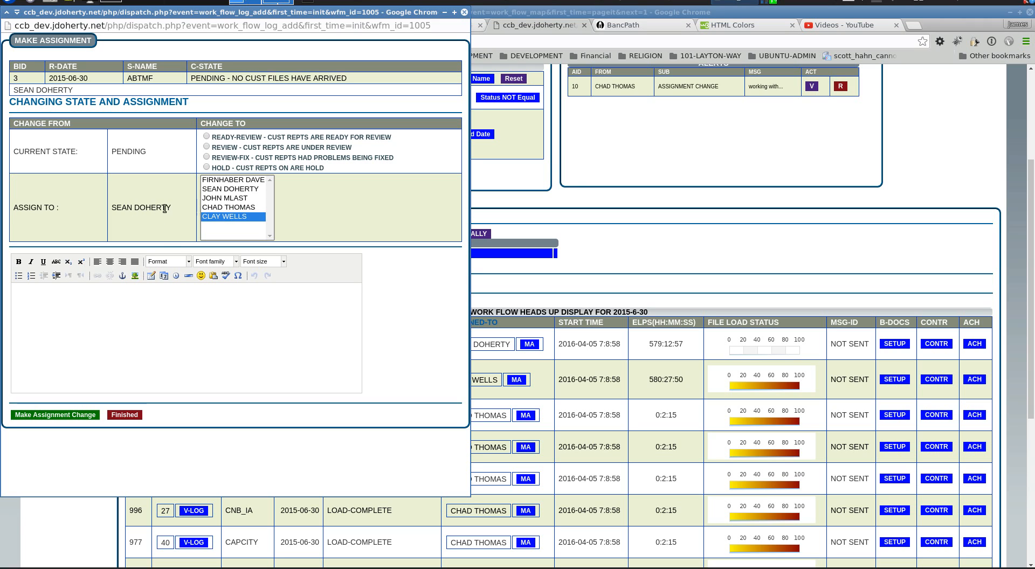
# Add the note 'you can process this now', submit the reassignment, and refresh the dashboard
pyautogui.click(127, 322)
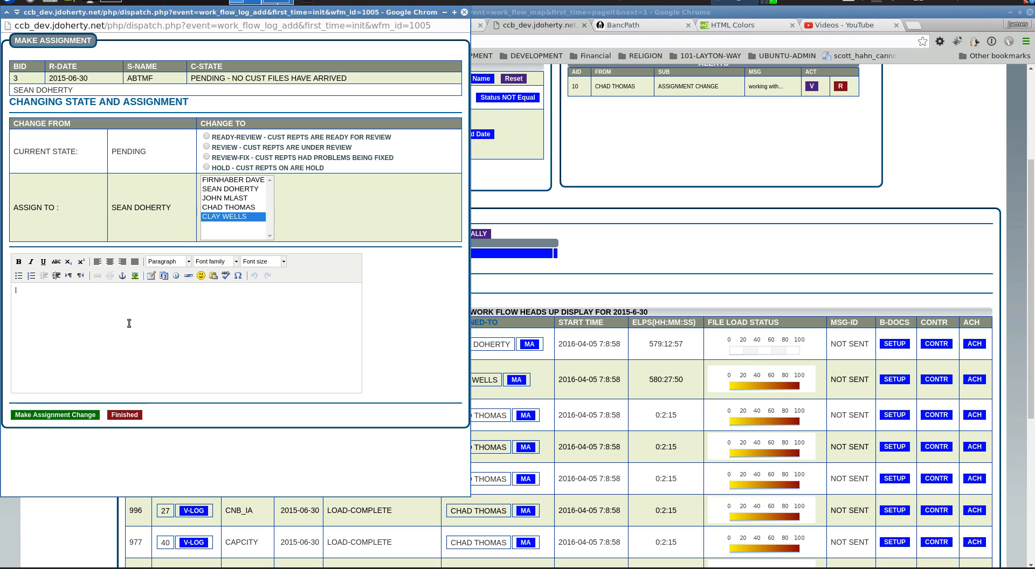
pyautogui.write('you can process this not')
pyautogui.press('BackSpace')
pyautogui.write('w')
pyautogui.click(75, 415)
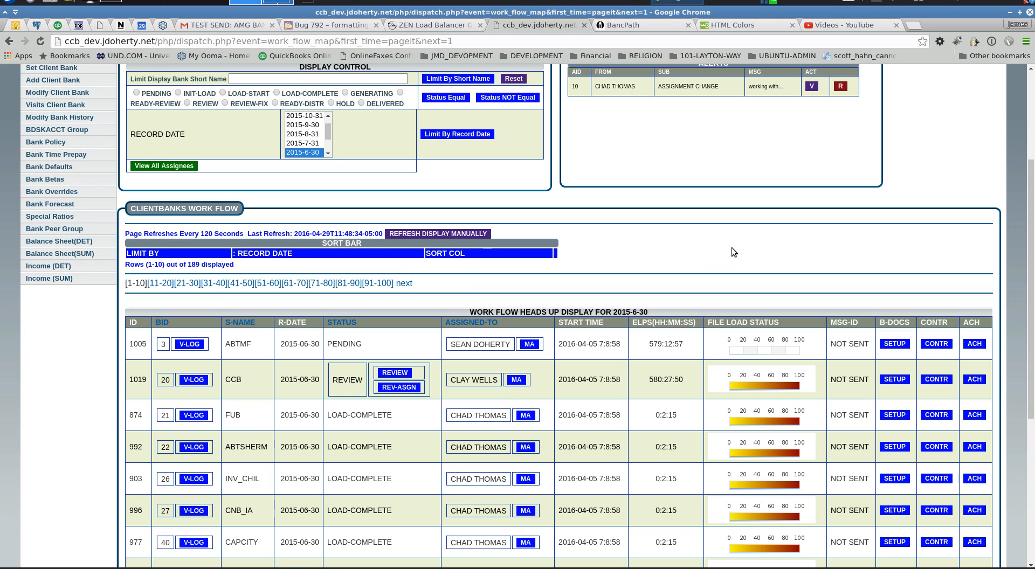
pyautogui.click(441, 234)
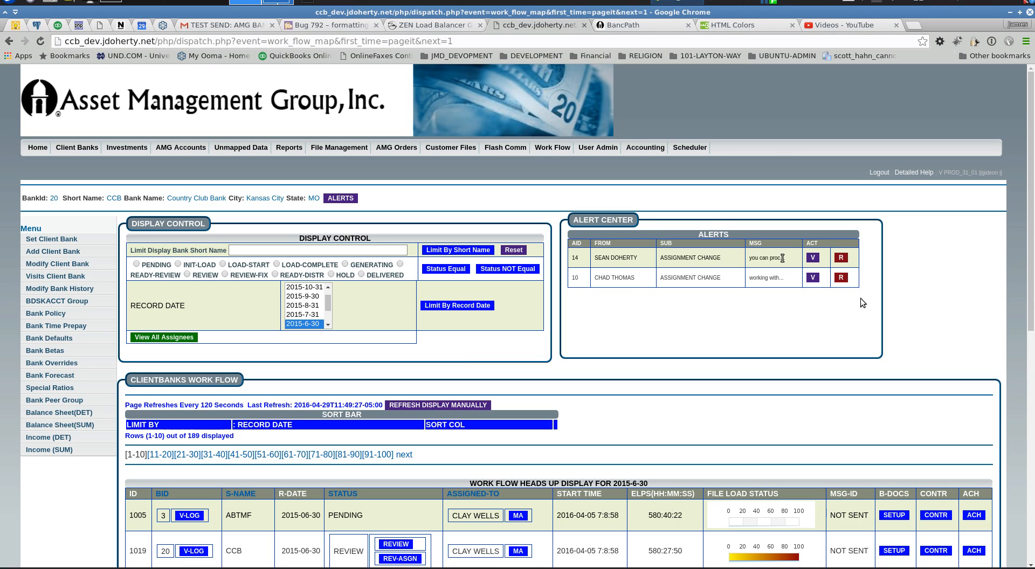
# Read alert 14's note 'you can process this now' and retire the alert
pyautogui.scroll(-3, 790, 366)
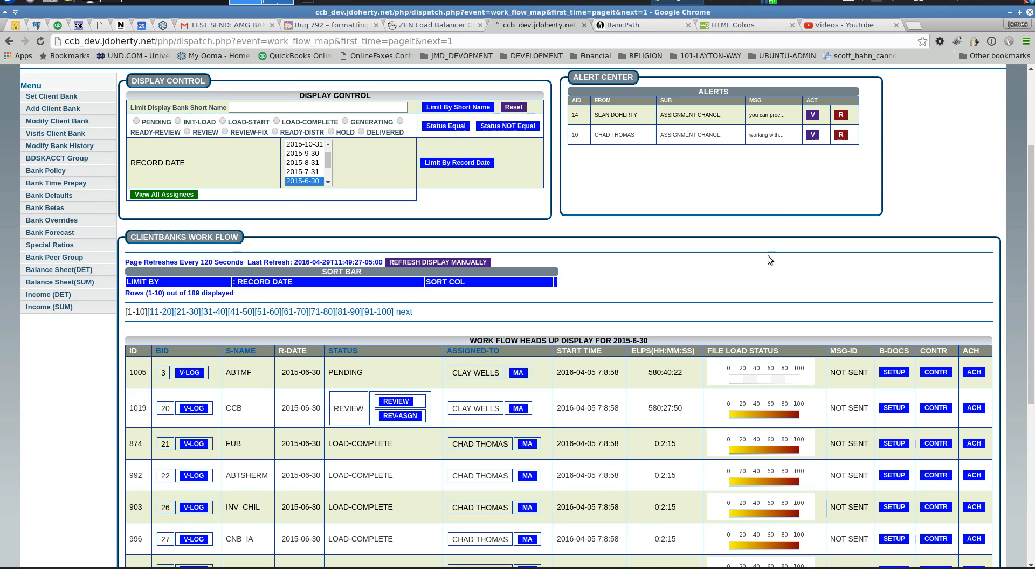
pyautogui.click(812, 115)
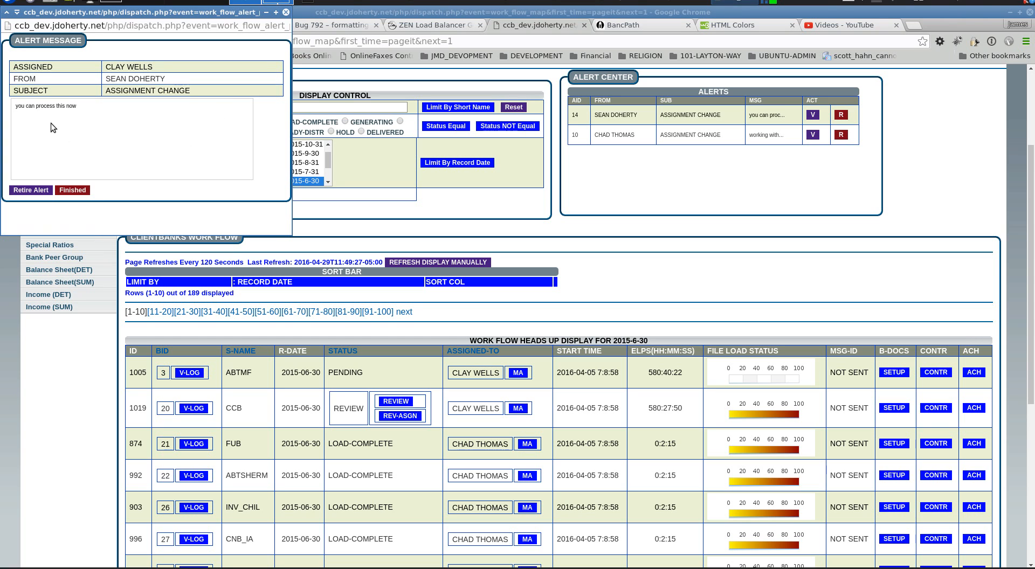
pyautogui.click(31, 190)
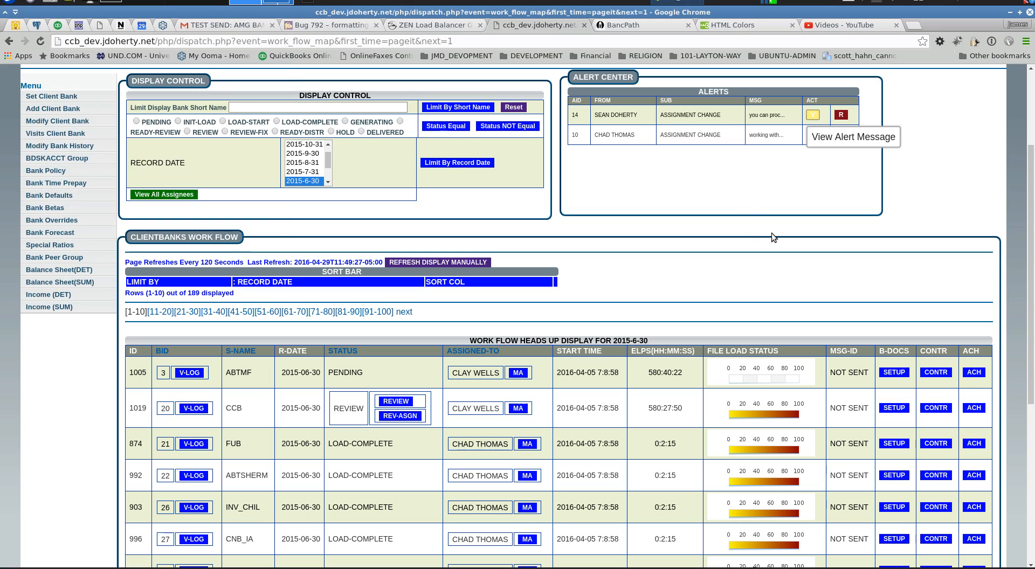
# Open the report review for bank CCB from its REVIEW button in row 1019
pyautogui.scroll(-3, 715, 253)
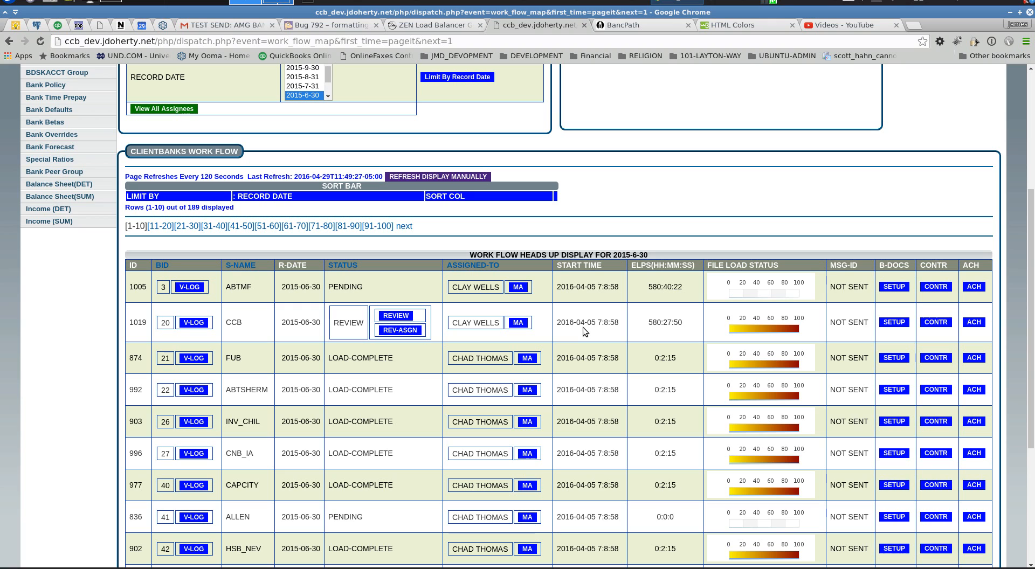
pyautogui.doubleClick(662, 286)
pyautogui.click(647, 495)
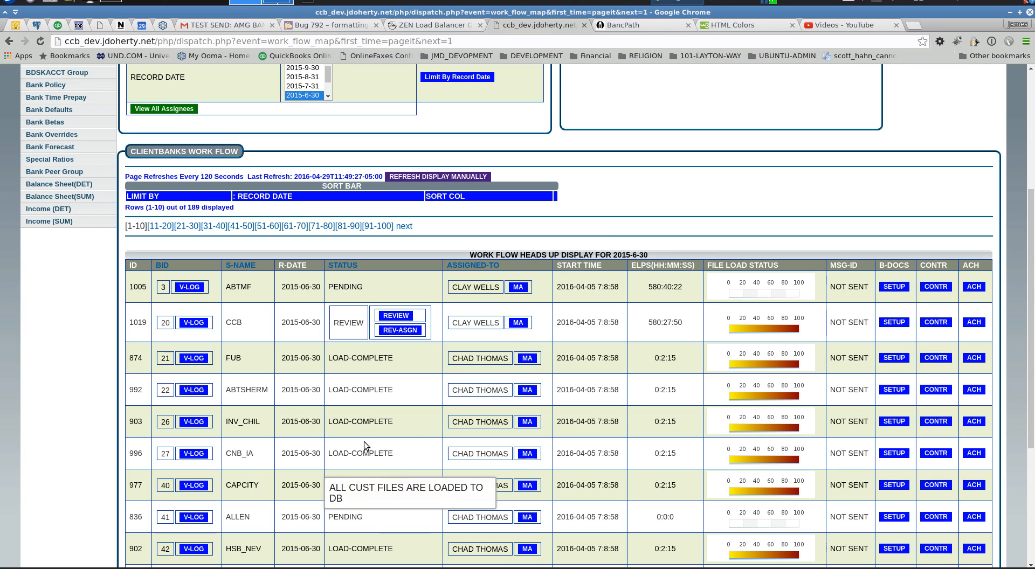
pyautogui.doubleClick(340, 323)
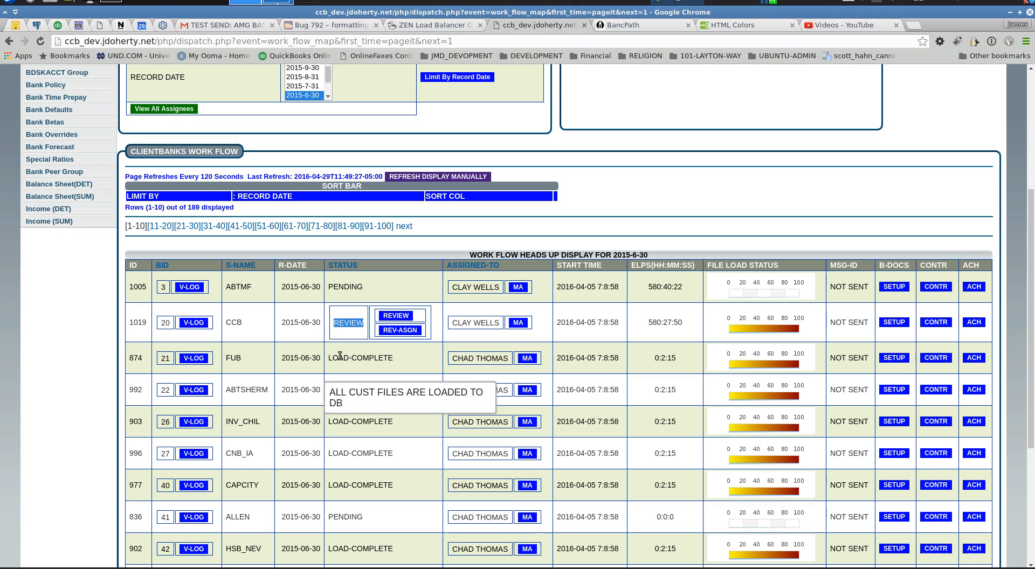
pyautogui.click(351, 320)
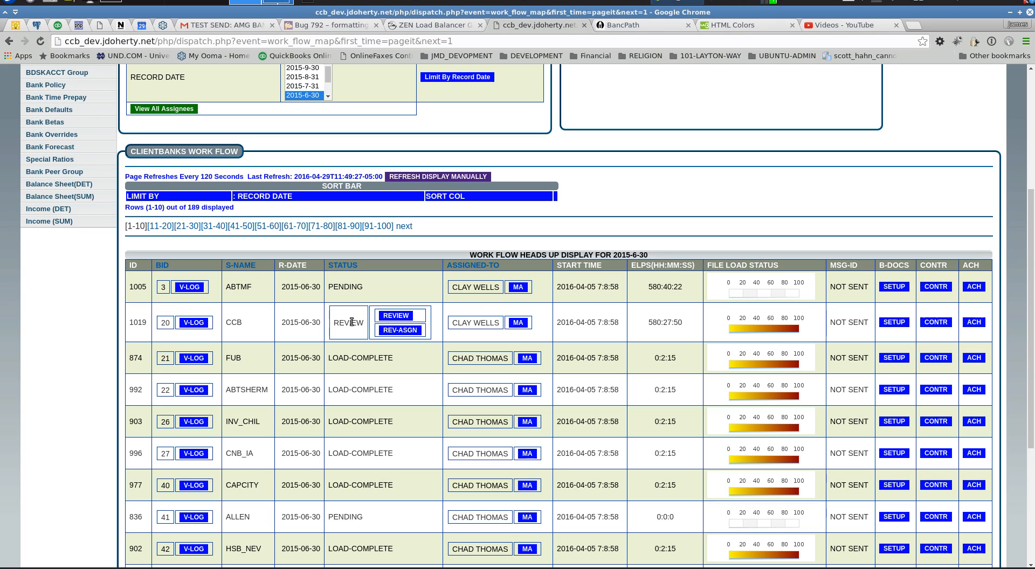
pyautogui.click(394, 316)
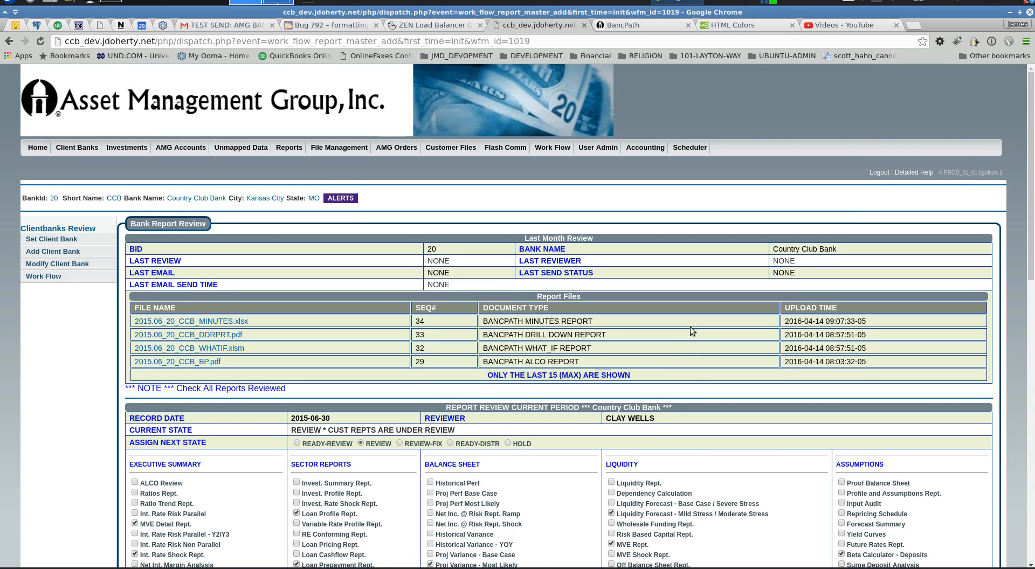
# Scroll Country Club Bank's review page to see its four report files and checklist
pyautogui.scroll(-3, 692, 320)
pyautogui.scroll(3, 691, 318)
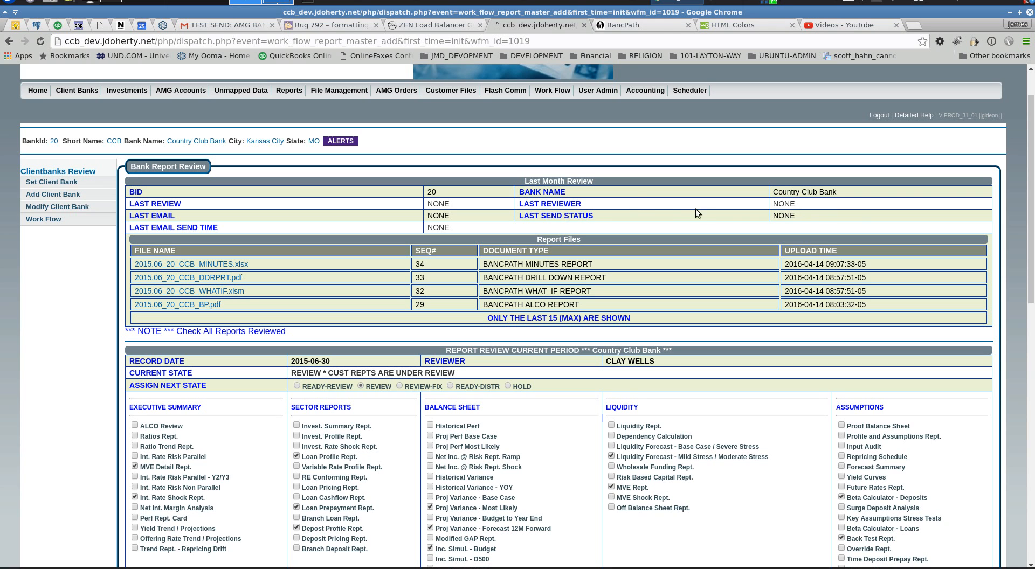
pyautogui.scroll(-2, 874, 217)
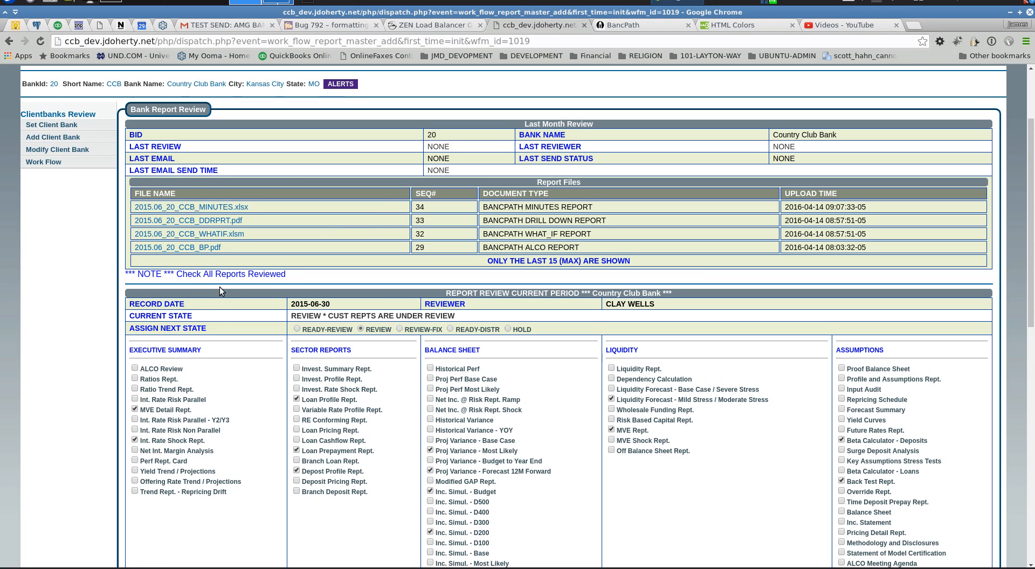
# Download 2015.06_20_CCB_DDRPRT.pdf and open it from Chrome's download bar
pyautogui.click(221, 221)
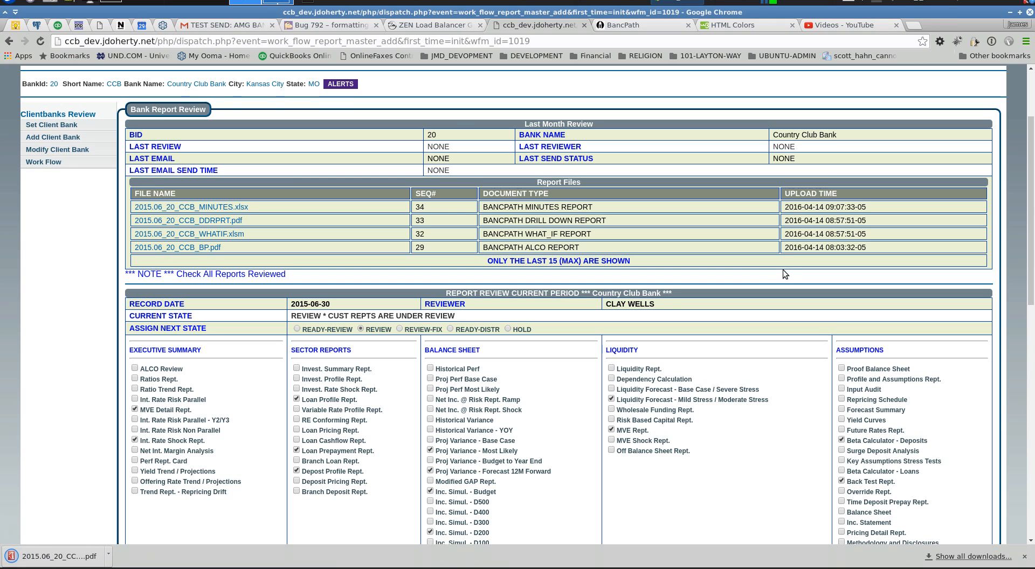
pyautogui.click(72, 553)
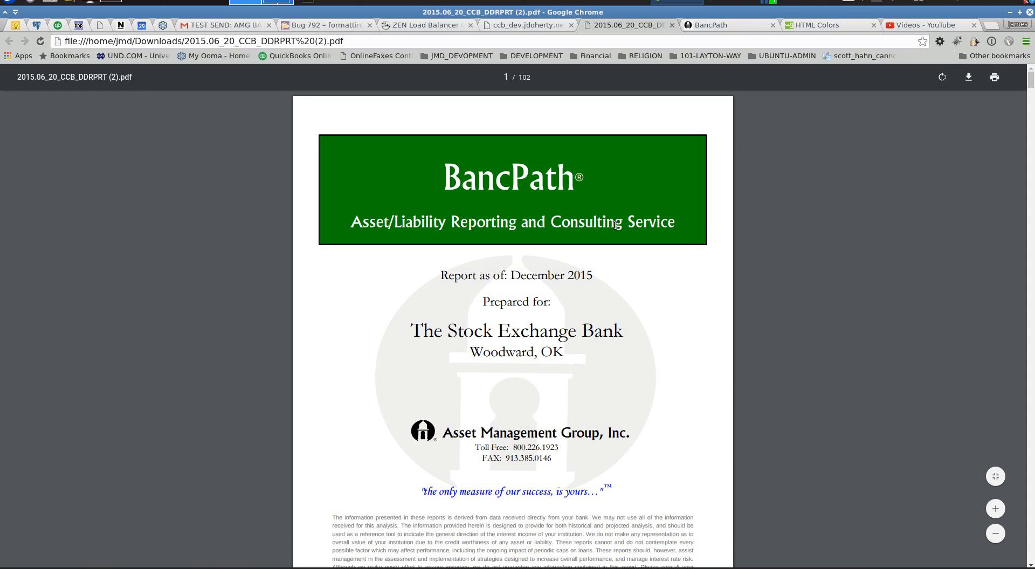
# Scroll the 102-page drill-down PDF to page 4's Executive Summary, then close it
pyautogui.scroll(-3, 615, 231)
pyautogui.scroll(-7, 633, 278)
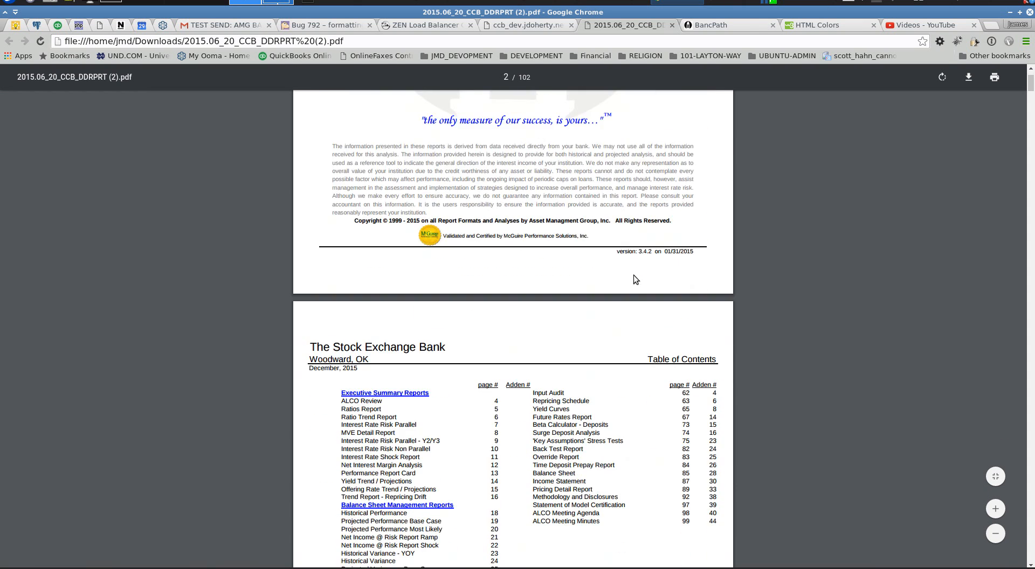
pyautogui.scroll(-3, 637, 276)
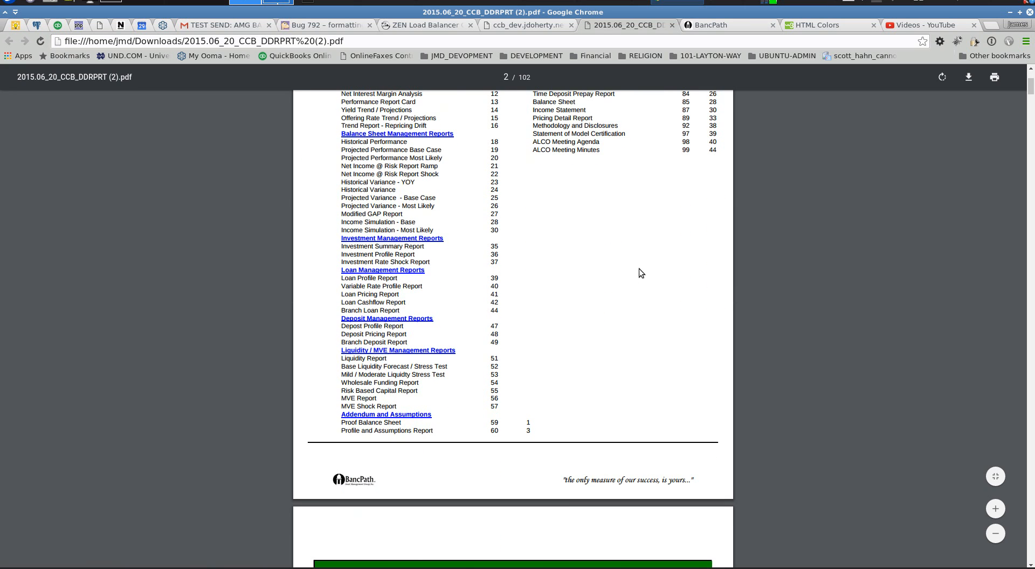
pyautogui.scroll(-5, 638, 269)
pyautogui.scroll(-3, 637, 272)
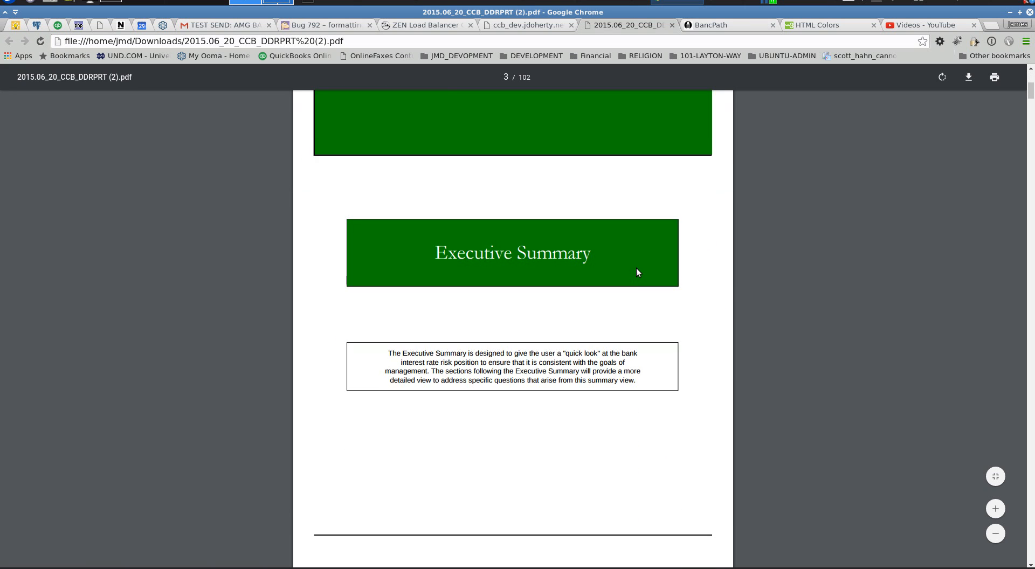
pyautogui.scroll(-3, 637, 272)
pyautogui.scroll(-3, 636, 271)
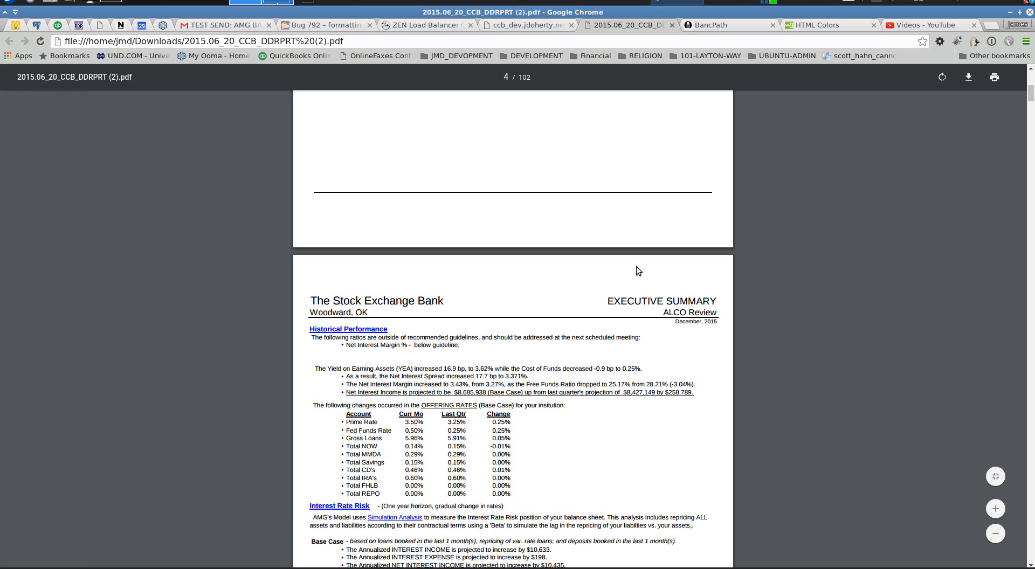
pyautogui.scroll(-3, 636, 271)
pyautogui.scroll(-3, 632, 266)
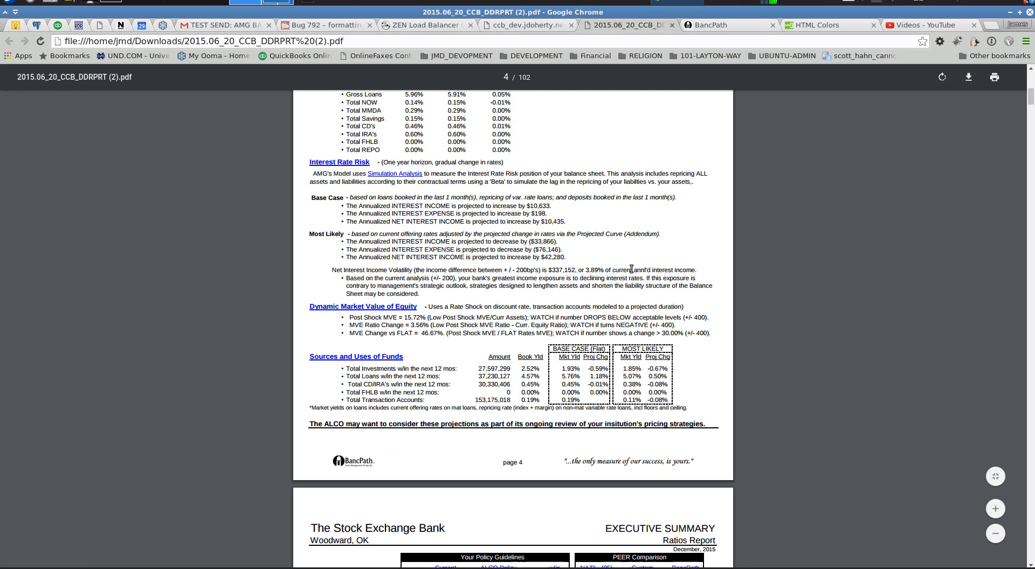
pyautogui.scroll(-3, 421, 336)
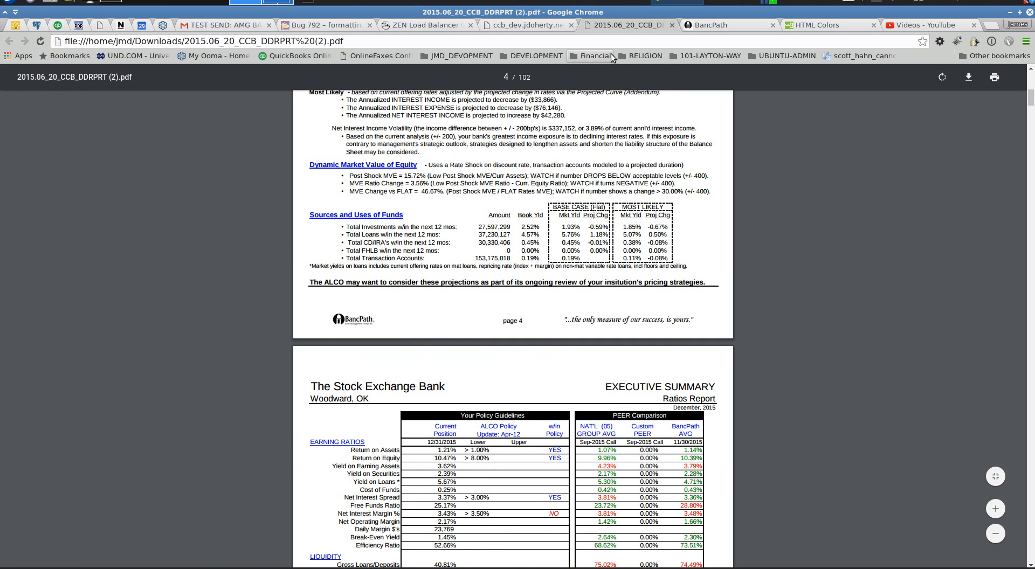
pyautogui.click(672, 25)
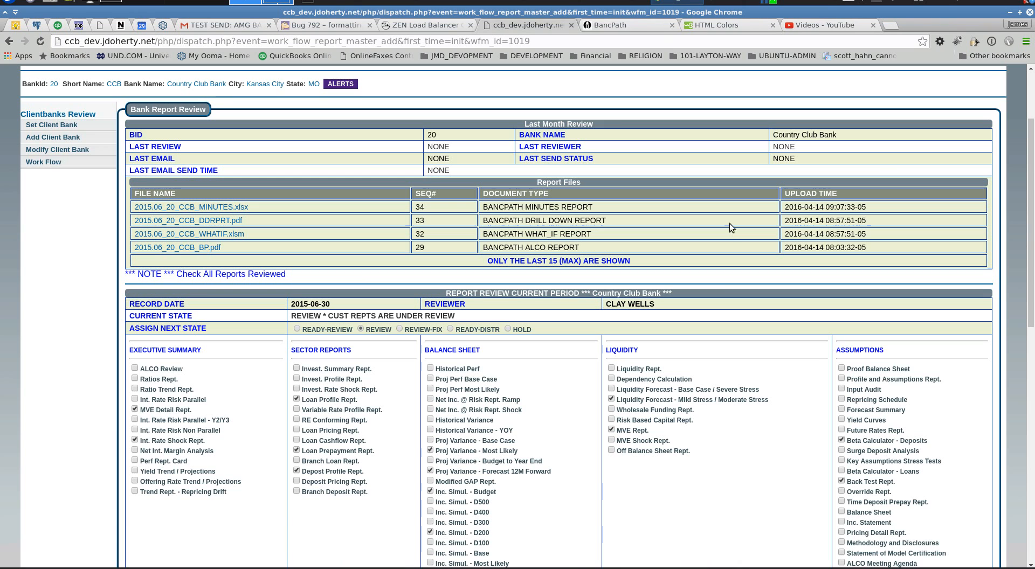